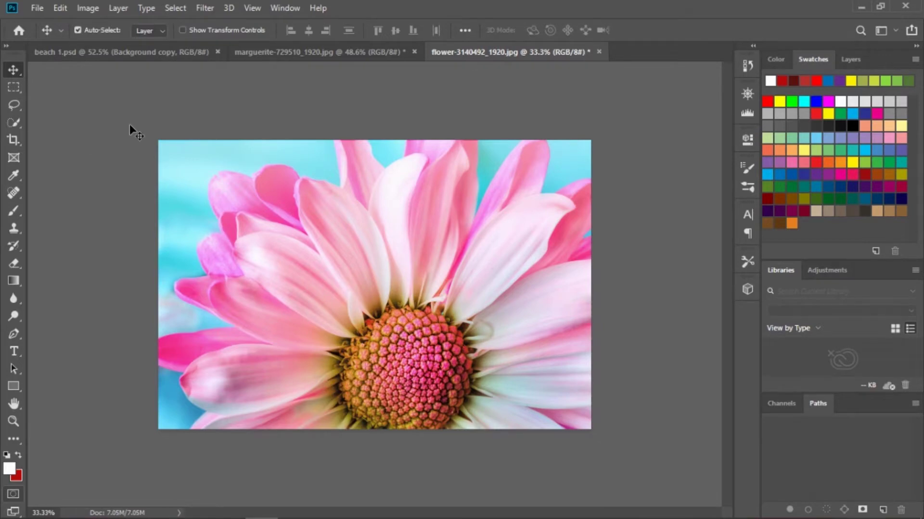
# Step: Pick the Brush tool and set it to an 89 px Hard Round preset
pyautogui.click(16, 212)
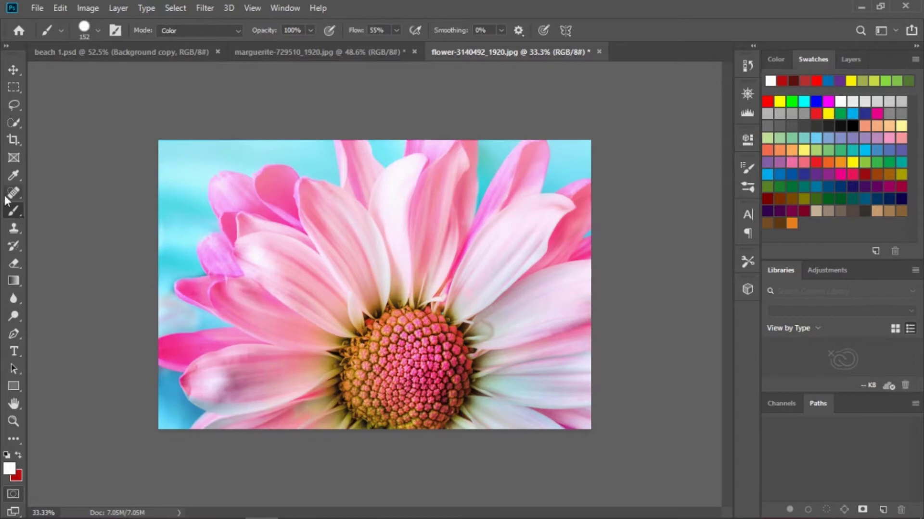
pyautogui.click(97, 30)
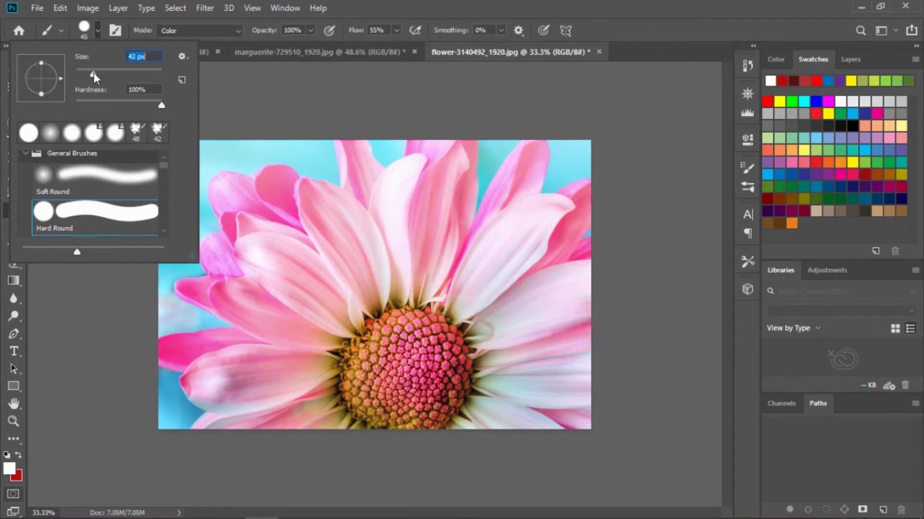
pyautogui.moveTo(94, 74); pyautogui.dragTo(104, 73)
pyautogui.moveTo(115, 74); pyautogui.dragTo(113, 73)
pyautogui.scroll(-1, 60, 192)
pyautogui.scroll(-8, 60, 191)
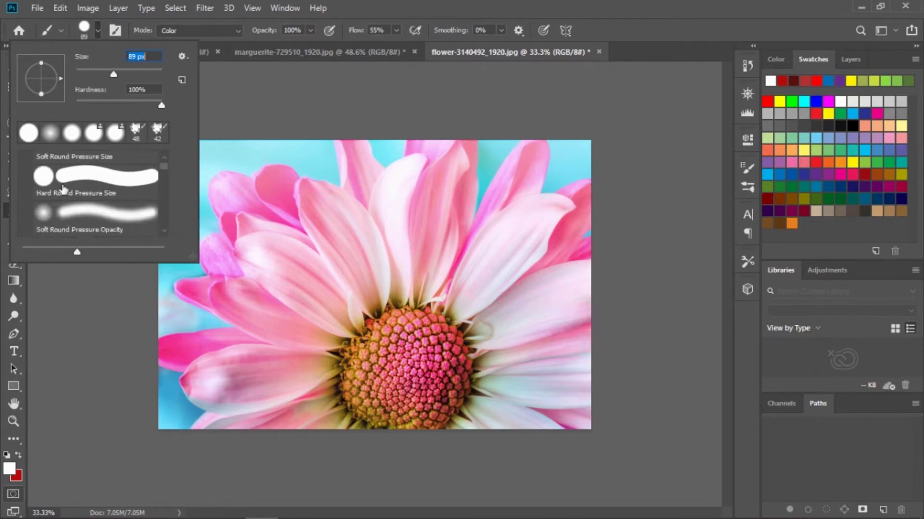
pyautogui.scroll(9, 63, 188)
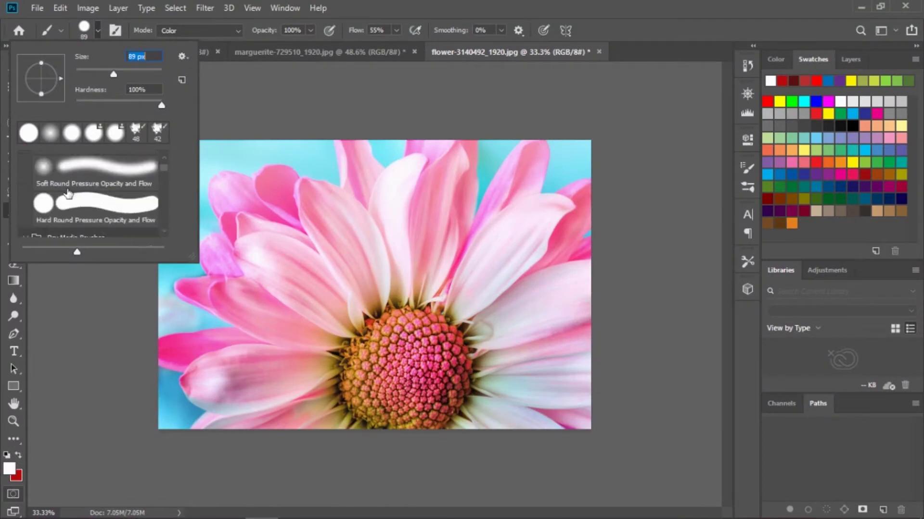
pyautogui.click(84, 226)
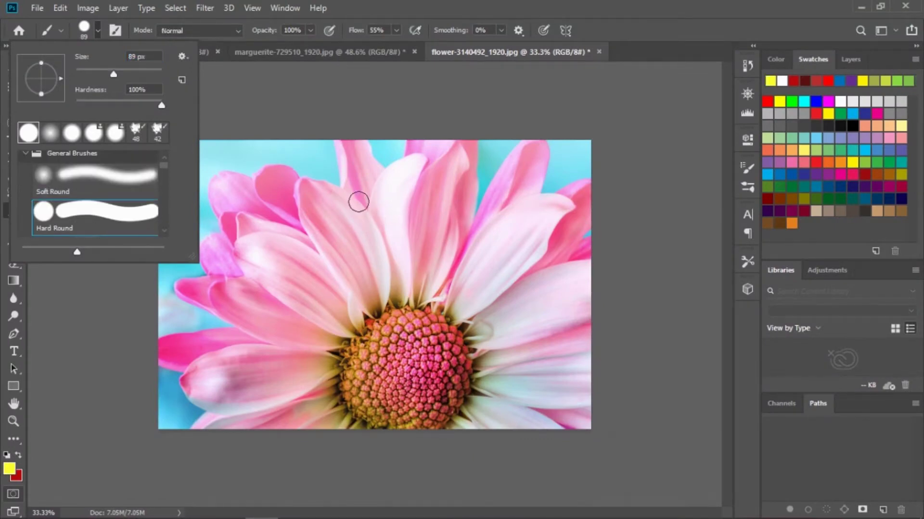
# Step: Paint a hard-edged yellow stroke across the upper petals, then a Soft Round stroke below it
pyautogui.moveTo(309, 213); pyautogui.dragTo(482, 211)
pyautogui.click(97, 31)
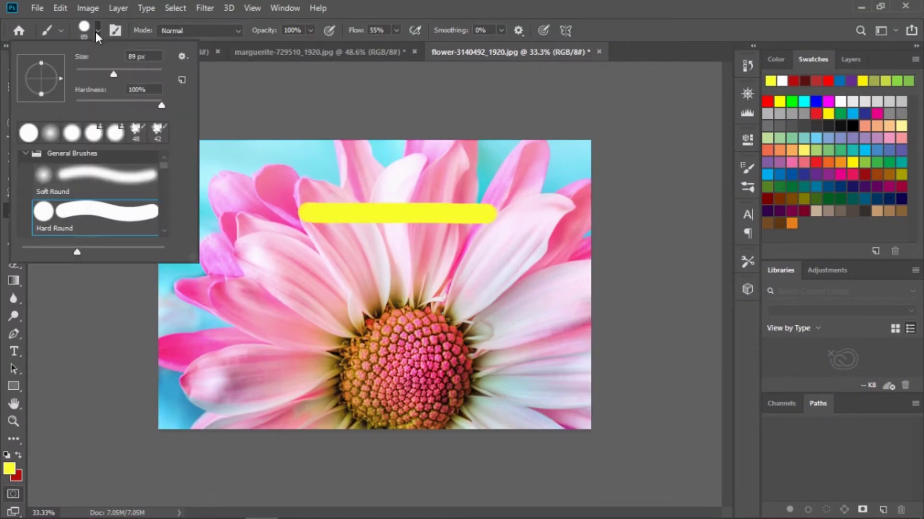
pyautogui.click(91, 178)
pyautogui.click(324, 235)
pyautogui.moveTo(326, 239); pyautogui.dragTo(527, 254)
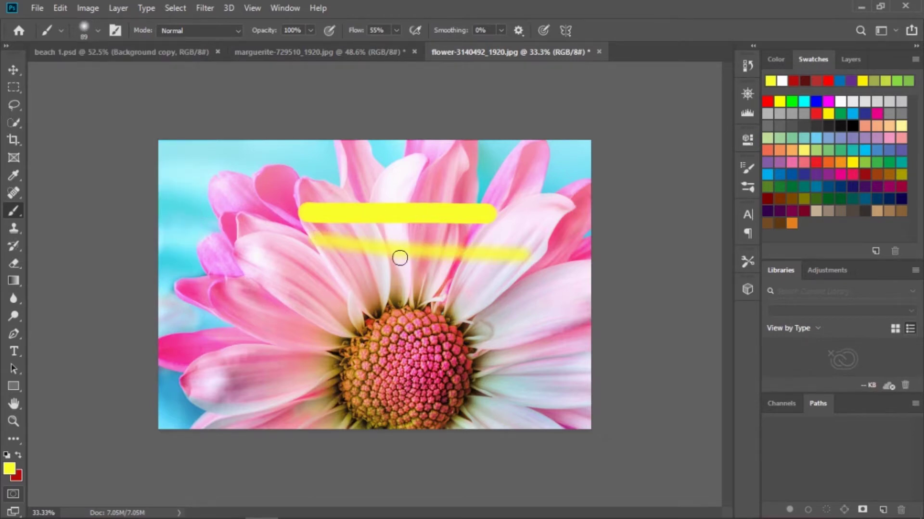
# Step: Switch the brush back to the Hard Round preset
pyautogui.click(98, 30)
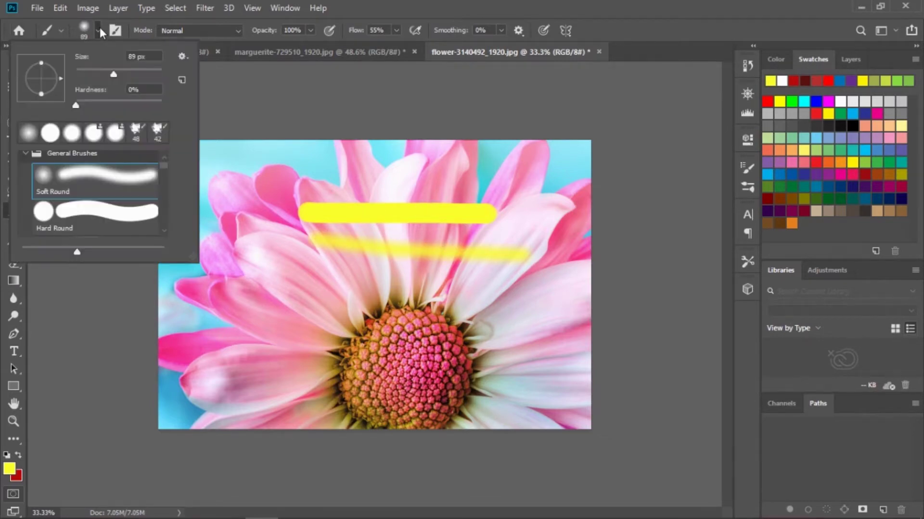
pyautogui.click(59, 213)
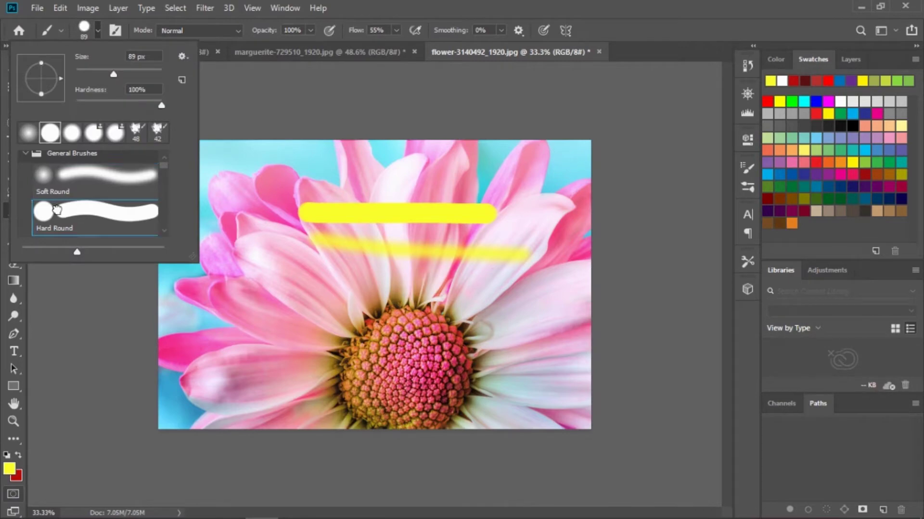
pyautogui.click(94, 31)
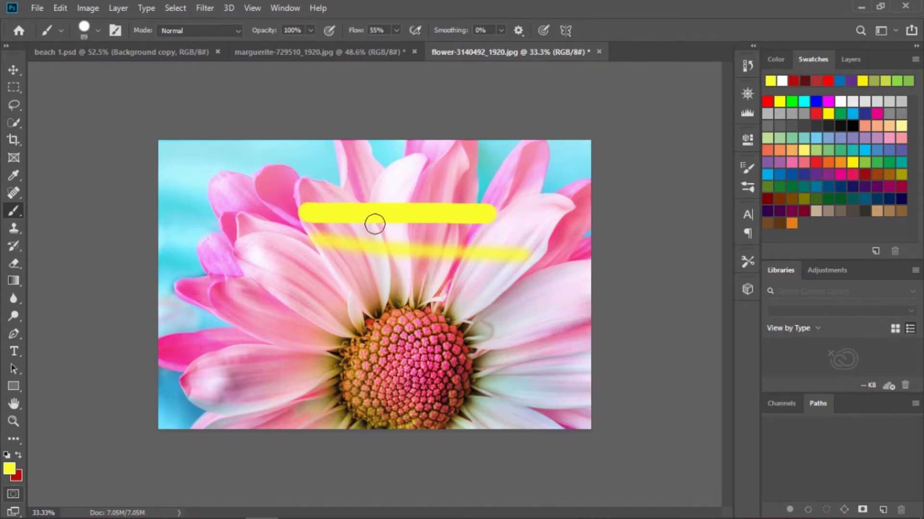
# Step: Set the brush blend mode to Color and paint yellow over the lower petals and centre
pyautogui.click(235, 30)
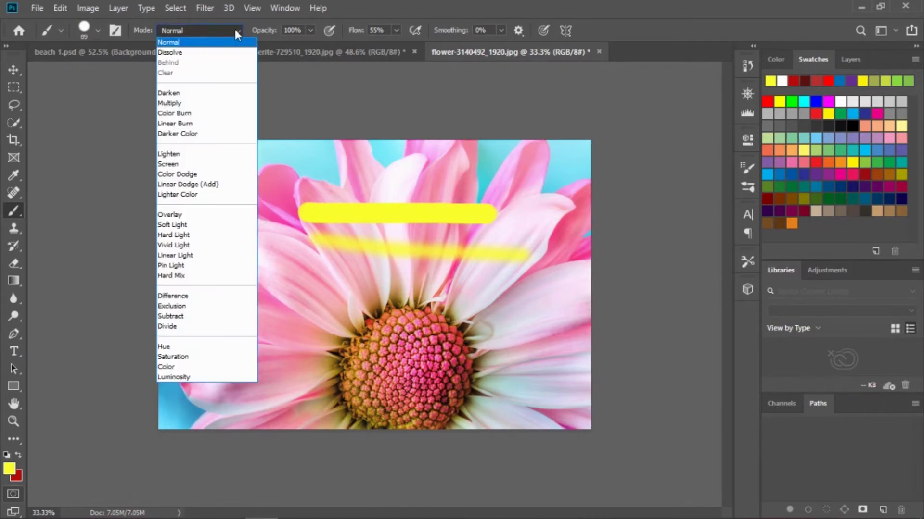
pyautogui.click(234, 31)
pyautogui.click(237, 30)
pyautogui.click(179, 368)
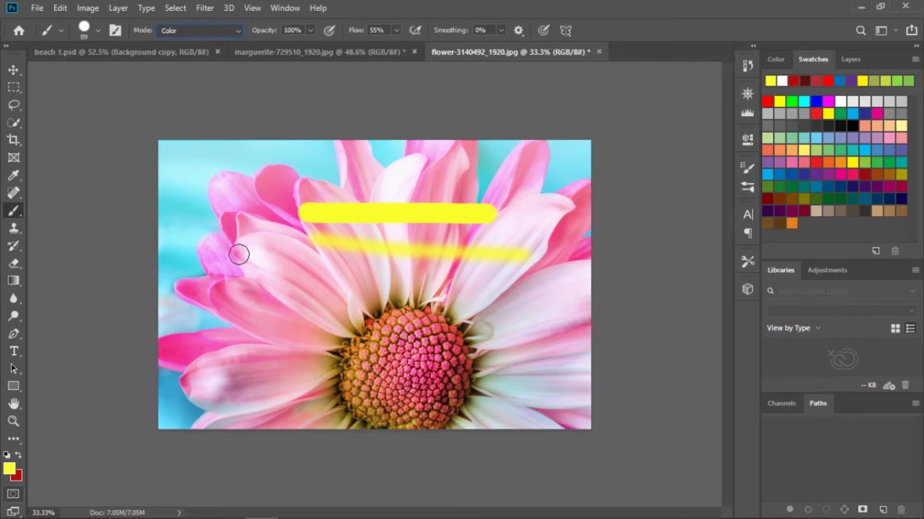
pyautogui.moveTo(238, 253)
pyautogui.mouseDown()
pyautogui.moveTo(337, 326)
pyautogui.moveTo(254, 260)
pyautogui.moveTo(308, 309)
pyautogui.moveTo(254, 261)
pyautogui.moveTo(292, 257)
pyautogui.moveTo(353, 321)
pyautogui.moveTo(284, 263)
pyautogui.moveTo(335, 324)
pyautogui.moveTo(308, 299)
pyautogui.moveTo(345, 333)
pyautogui.moveTo(357, 322)
pyautogui.moveTo(276, 233)
pyautogui.moveTo(260, 231)
pyautogui.moveTo(246, 259)
pyautogui.moveTo(250, 247)
pyautogui.moveTo(286, 269)
pyautogui.moveTo(242, 283)
pyautogui.moveTo(224, 270)
pyautogui.moveTo(229, 253)
pyautogui.moveTo(269, 248)
pyautogui.moveTo(275, 341)
pyautogui.moveTo(247, 293)
pyautogui.moveTo(228, 280)
pyautogui.moveTo(232, 305)
pyautogui.moveTo(216, 292)
pyautogui.moveTo(313, 341)
pyautogui.moveTo(300, 348)
pyautogui.moveTo(327, 378)
pyautogui.moveTo(312, 376)
pyautogui.moveTo(327, 363)
pyautogui.moveTo(310, 362)
pyautogui.moveTo(381, 298)
pyautogui.moveTo(394, 300)
pyautogui.moveTo(369, 292)
pyautogui.moveTo(327, 309)
pyautogui.moveTo(308, 339)
pyautogui.moveTo(238, 369)
pyautogui.moveTo(252, 391)
pyautogui.moveTo(278, 393)
pyautogui.moveTo(208, 401)
pyautogui.moveTo(204, 413)
pyautogui.moveTo(276, 403)
pyautogui.moveTo(186, 390)
pyautogui.moveTo(198, 362)
pyautogui.moveTo(188, 340)
pyautogui.moveTo(156, 360)
pyautogui.moveTo(134, 359)
pyautogui.moveTo(166, 379)
pyautogui.moveTo(268, 400)
pyautogui.moveTo(222, 436)
pyautogui.moveTo(201, 415)
pyautogui.moveTo(182, 430)
pyautogui.moveTo(211, 443)
pyautogui.moveTo(195, 432)
pyautogui.moveTo(284, 419)
pyautogui.moveTo(324, 402)
pyautogui.moveTo(379, 430)
pyautogui.moveTo(475, 416)
pyautogui.moveTo(518, 377)
pyautogui.moveTo(495, 333)
pyautogui.moveTo(399, 346)
pyautogui.moveTo(379, 365)
pyautogui.moveTo(553, 308)
pyautogui.moveTo(342, 386)
pyautogui.moveTo(353, 363)
pyautogui.moveTo(338, 419)
pyautogui.mouseUp()
# Step: Revert the image to its Open state in History, then choose the Quick Selection tool
pyautogui.click(747, 66)
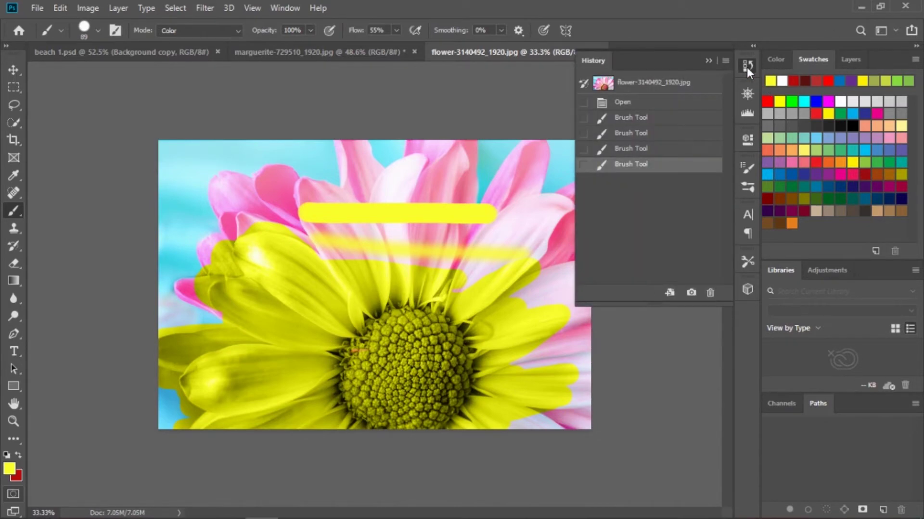
pyautogui.click(642, 108)
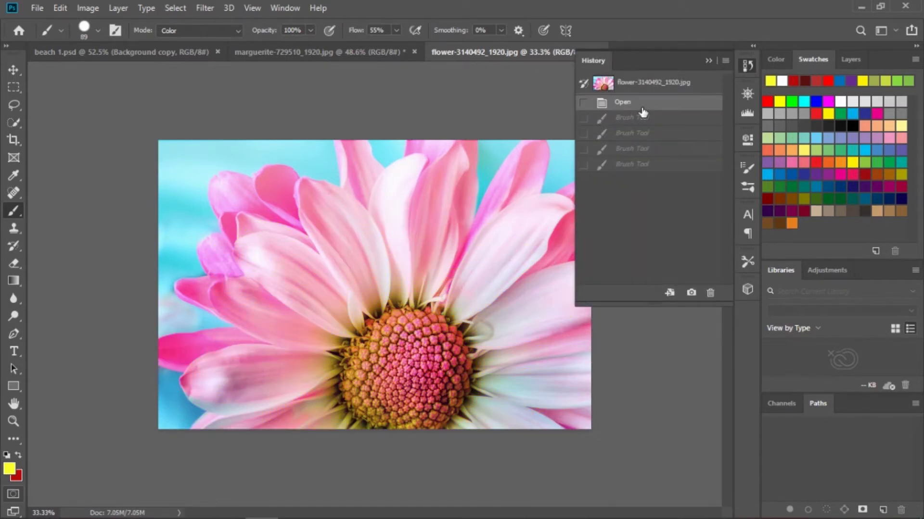
pyautogui.click(707, 60)
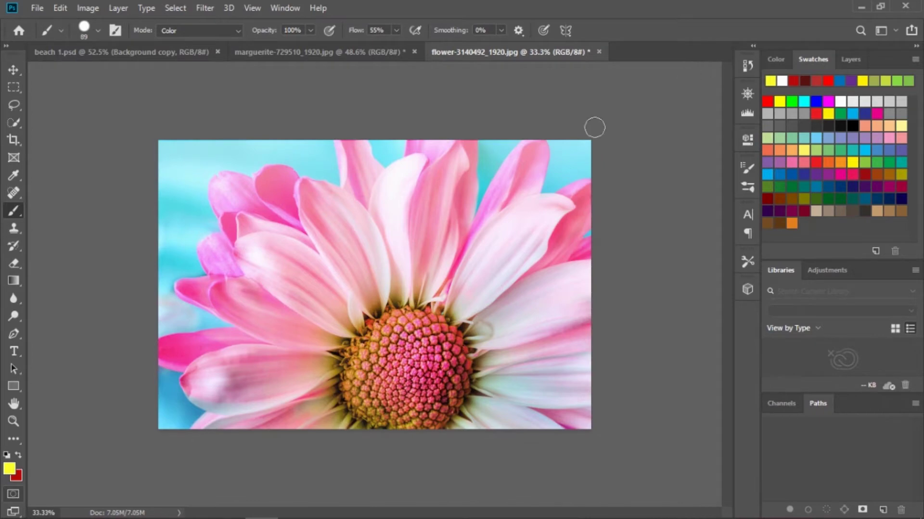
pyautogui.click(13, 122)
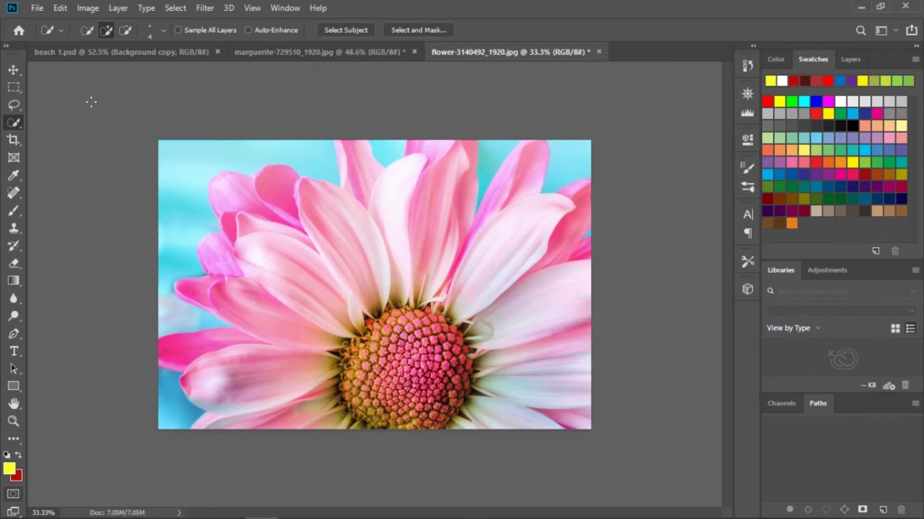
# Step: Quick-select the daisy's lower petals, centre and upper-left petals, then choose the Brush tool
pyautogui.moveTo(253, 369)
pyautogui.mouseDown()
pyautogui.moveTo(319, 236)
pyautogui.moveTo(388, 223)
pyautogui.moveTo(352, 234)
pyautogui.moveTo(511, 236)
pyautogui.moveTo(551, 403)
pyautogui.mouseUp()
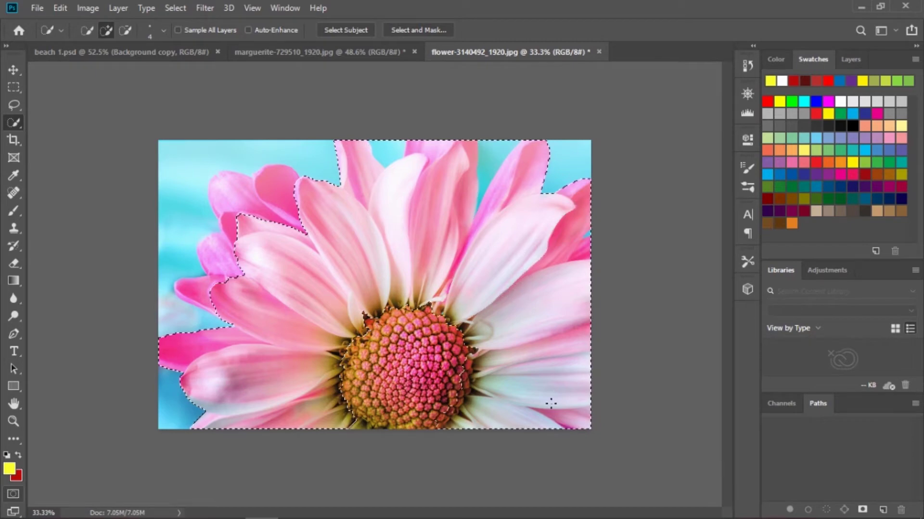
pyautogui.moveTo(433, 360)
pyautogui.mouseDown()
pyautogui.moveTo(380, 363)
pyautogui.moveTo(380, 337)
pyautogui.moveTo(418, 310)
pyautogui.moveTo(380, 375)
pyautogui.moveTo(409, 409)
pyautogui.moveTo(440, 343)
pyautogui.moveTo(421, 339)
pyautogui.mouseUp()
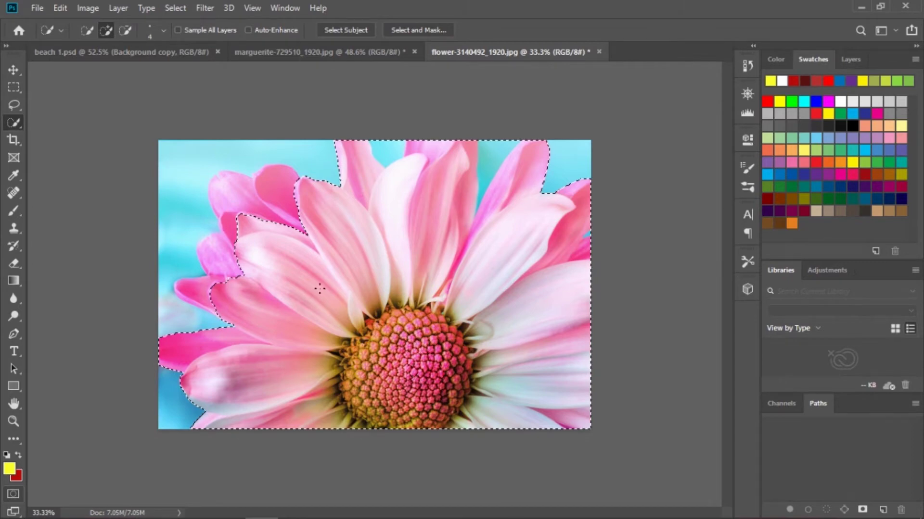
pyautogui.moveTo(319, 289)
pyautogui.mouseDown()
pyautogui.moveTo(282, 212)
pyautogui.moveTo(249, 198)
pyautogui.mouseUp()
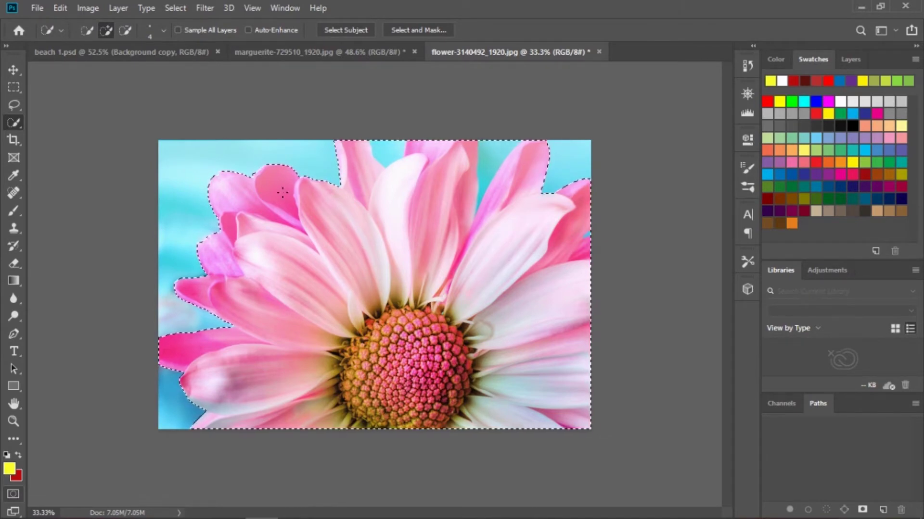
pyautogui.click(131, 29)
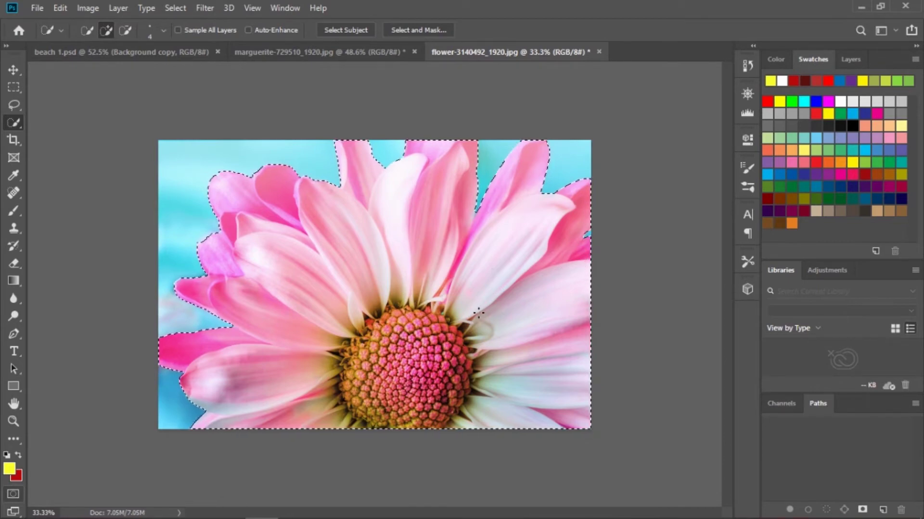
pyautogui.click(10, 212)
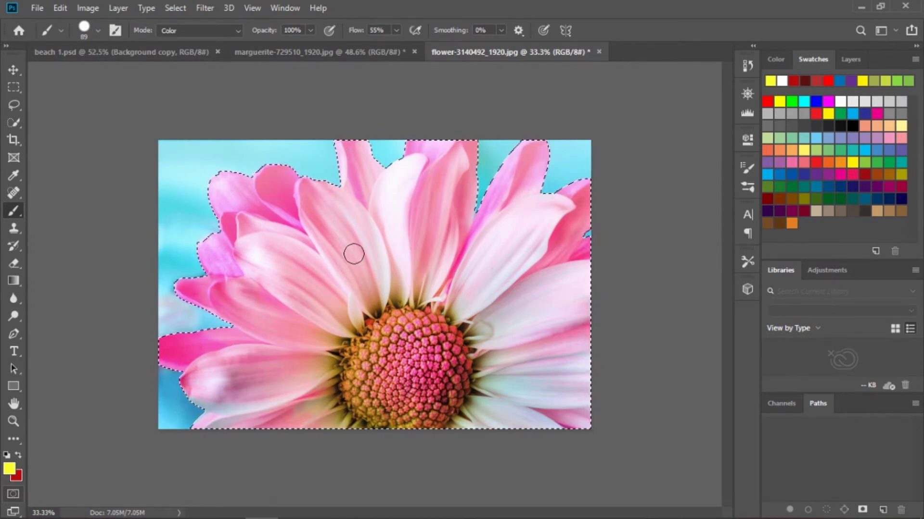
# Step: Enlarge the brush to 200, paint the selected daisy yellow, and switch to the Eyedropper
pyautogui.press(']')
pyautogui.press(']')
pyautogui.press(']')
pyautogui.press(']')
pyautogui.press(']')
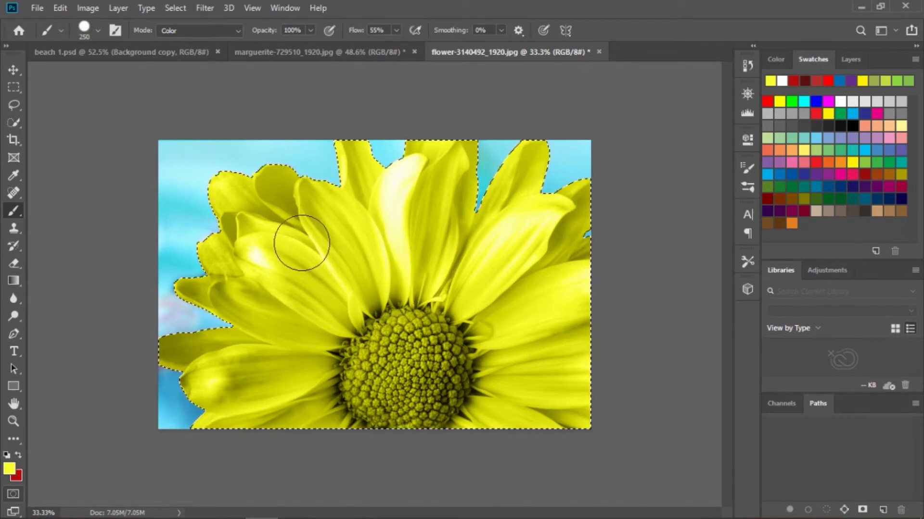
pyautogui.click(14, 176)
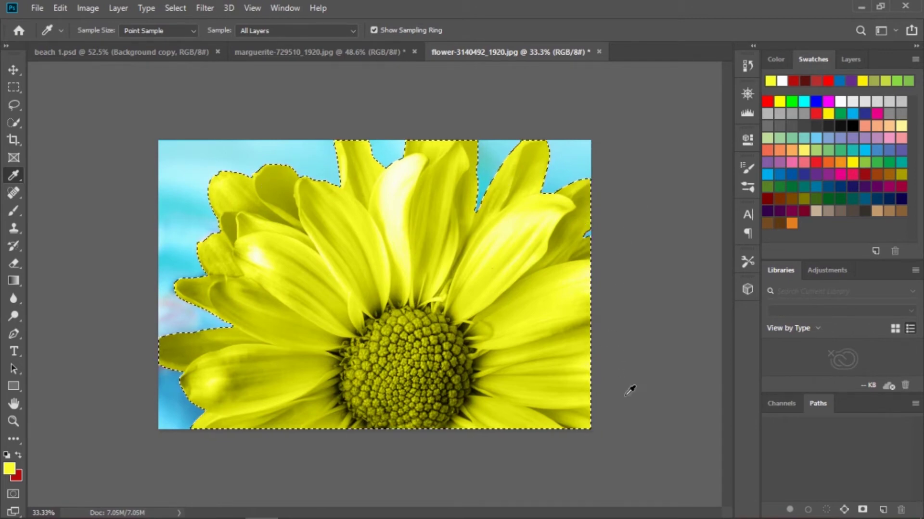
# Step: Sample light blue, saturated cyan and the olive flower-centre colour with the Eyedropper
pyautogui.click(188, 171)
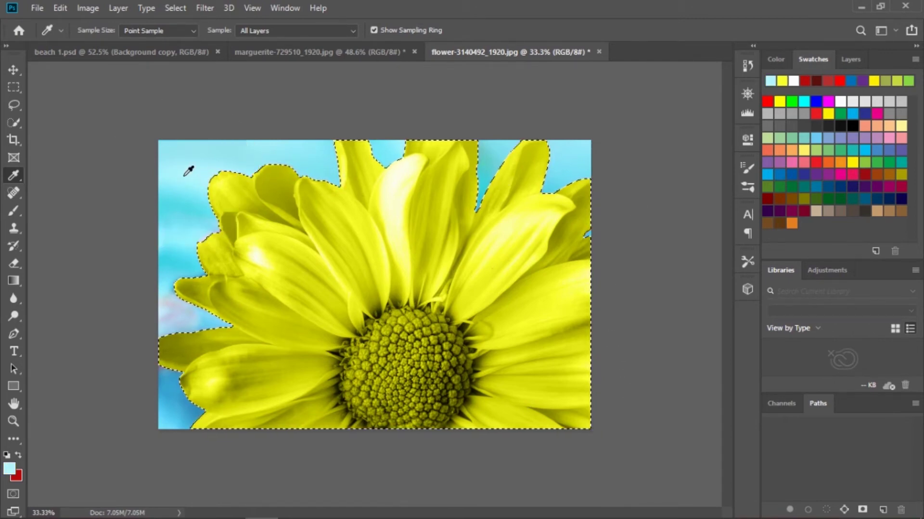
pyautogui.click(182, 204)
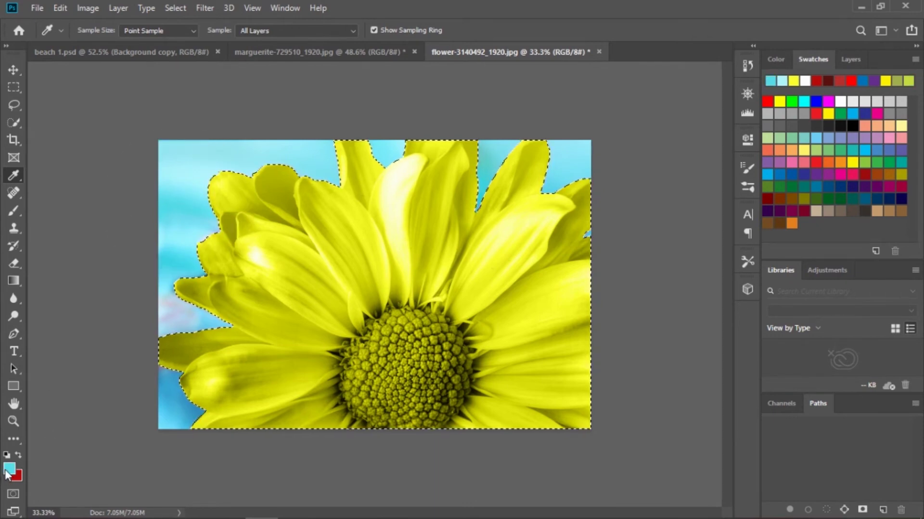
pyautogui.click(384, 357)
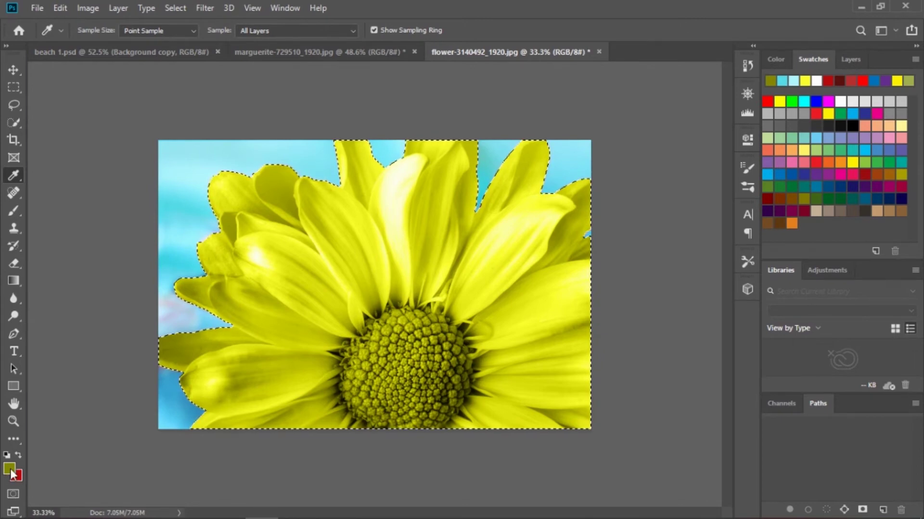
# Step: Shift the paint colour toward teal in the Color panel, then pick a darkened orange
pyautogui.click(775, 60)
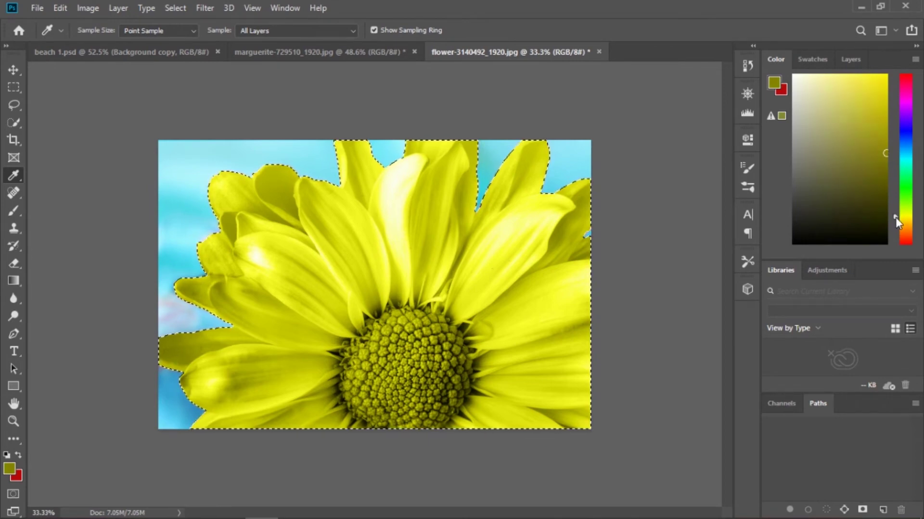
pyautogui.moveTo(896, 217)
pyautogui.mouseDown()
pyautogui.moveTo(896, 227)
pyautogui.moveTo(901, 102)
pyautogui.moveTo(918, 235)
pyautogui.mouseUp()
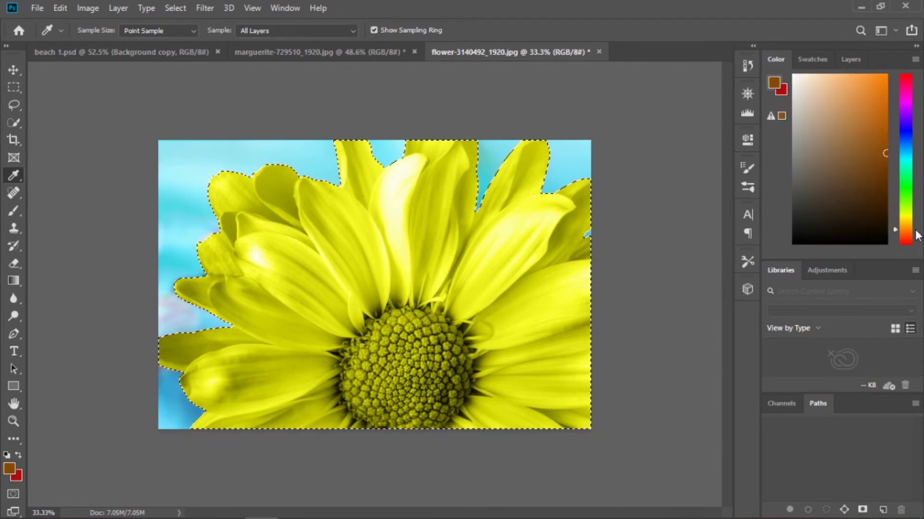
pyautogui.click(873, 77)
pyautogui.moveTo(875, 89)
pyautogui.mouseDown()
pyautogui.moveTo(882, 84)
pyautogui.moveTo(883, 103)
pyautogui.moveTo(876, 80)
pyautogui.mouseUp()
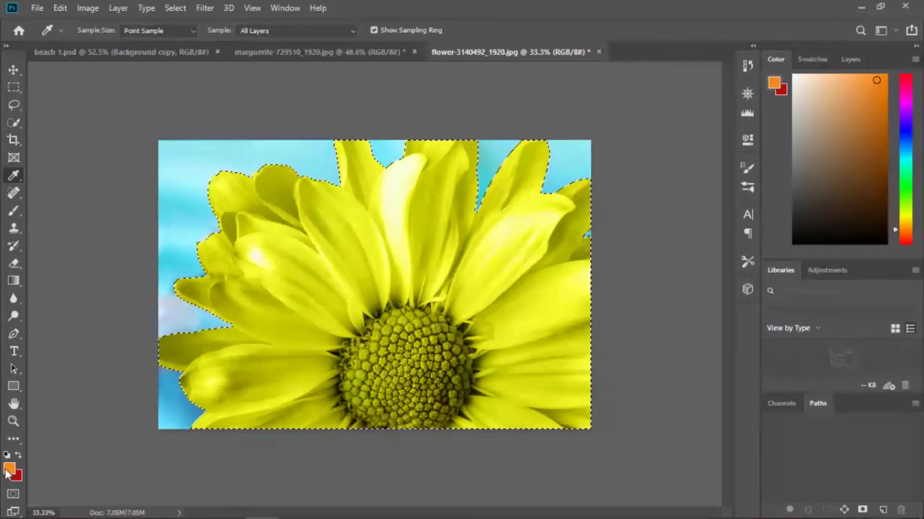
# Step: Pick green, then pink-magenta, from the Swatches panel
pyautogui.click(812, 58)
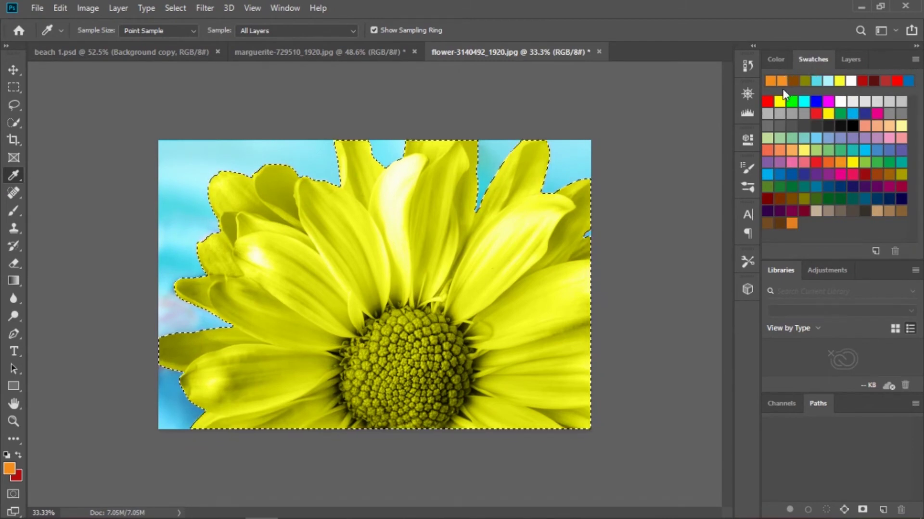
pyautogui.click(777, 59)
pyautogui.click(811, 60)
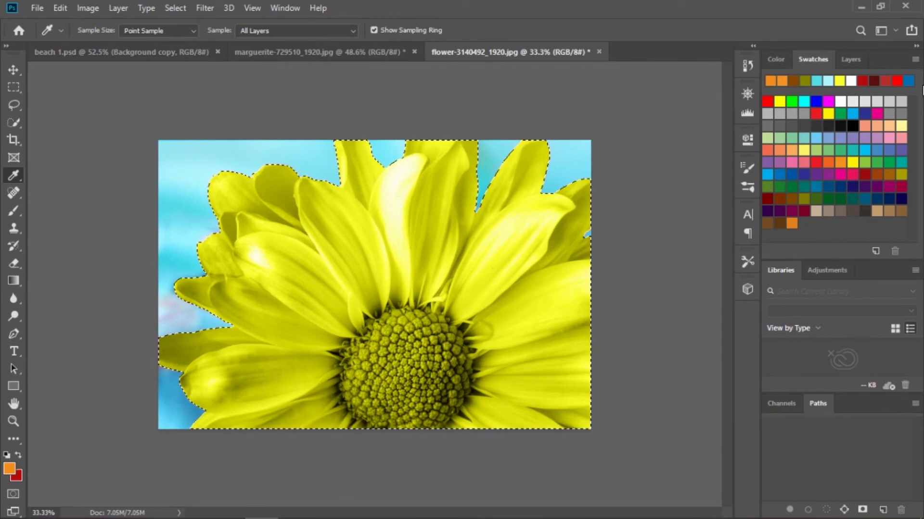
pyautogui.click(840, 112)
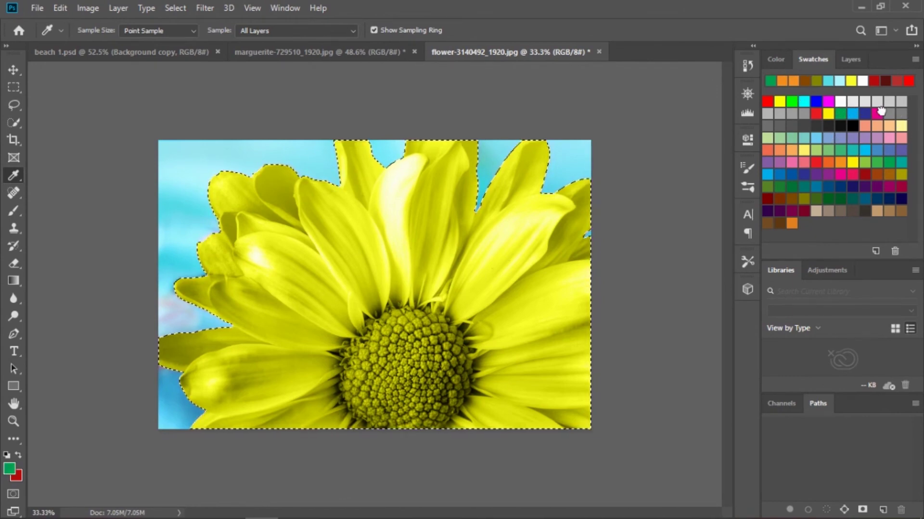
pyautogui.click(877, 113)
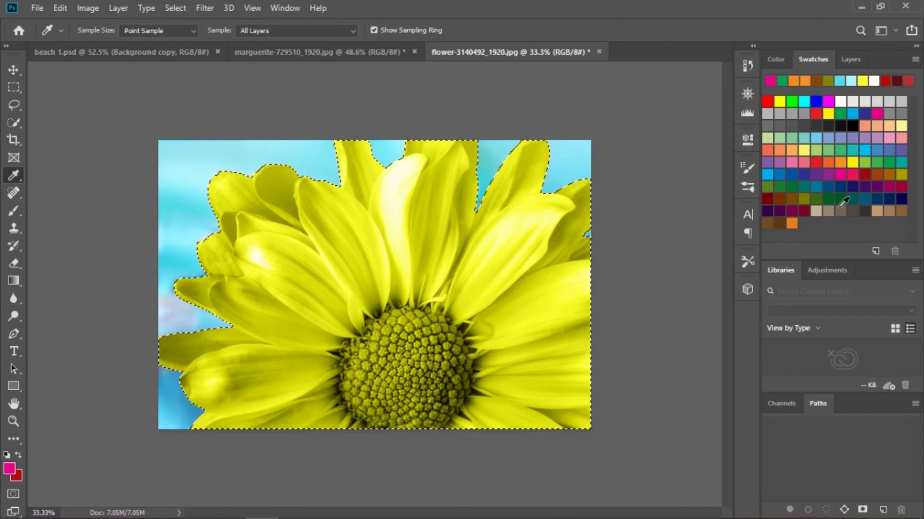
# Step: Set the foreground colour to hex 6fec00 in the Color Picker and confirm
pyautogui.click(9, 474)
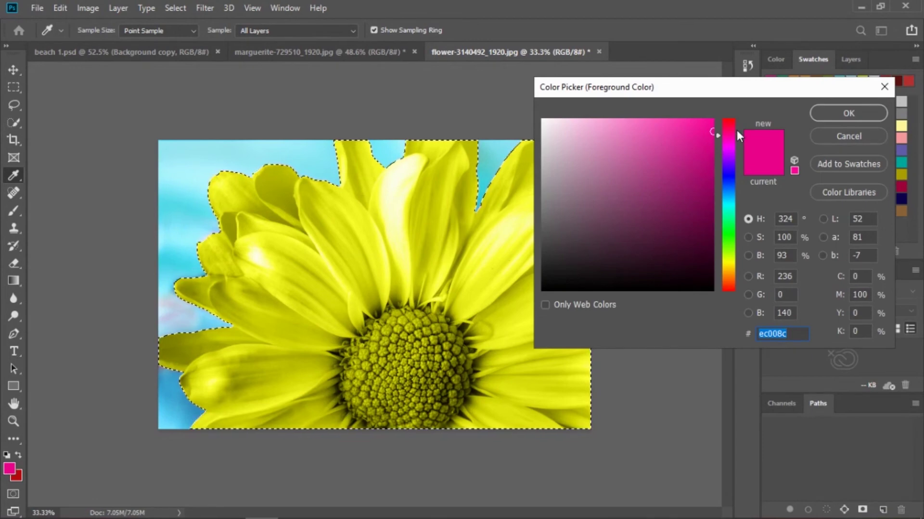
pyautogui.moveTo(737, 133); pyautogui.dragTo(725, 248)
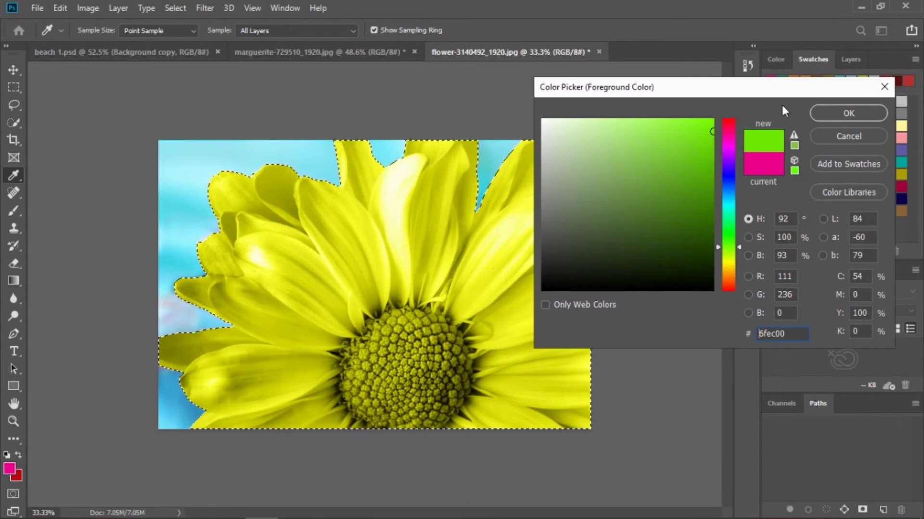
pyautogui.click(796, 336)
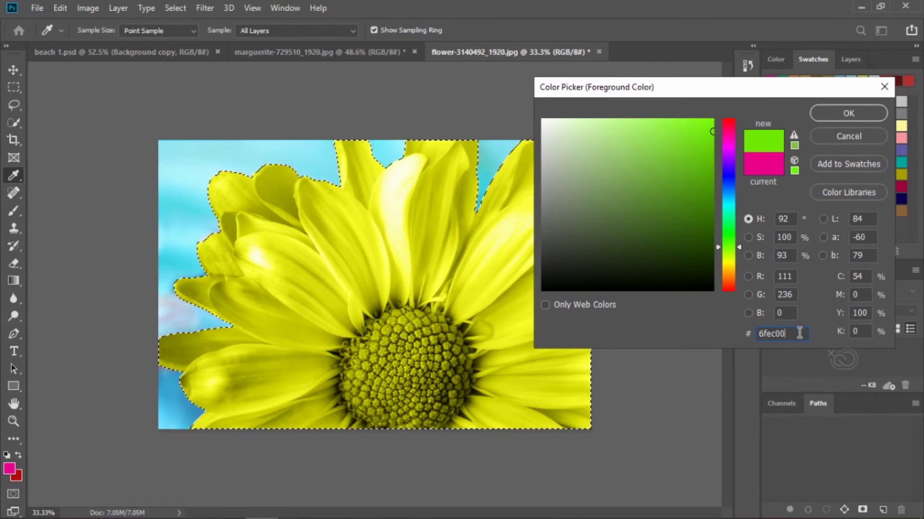
pyautogui.doubleClick(796, 332)
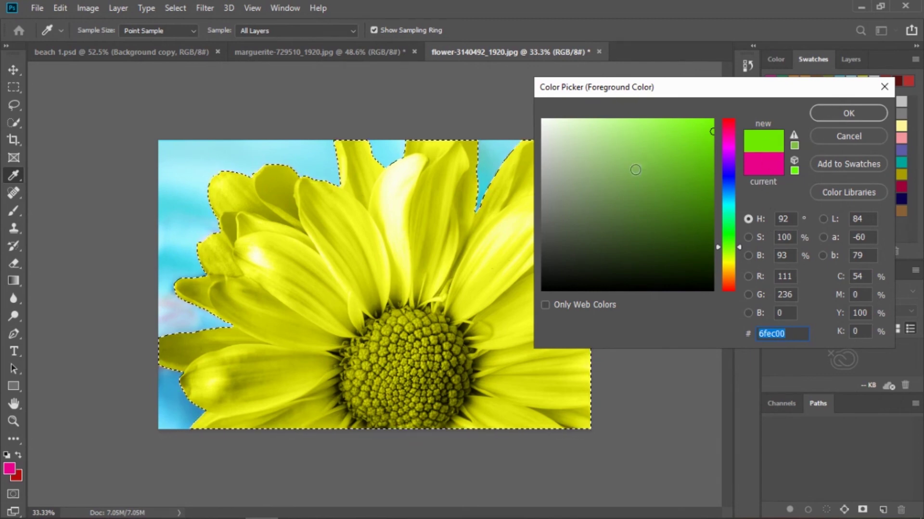
pyautogui.click(850, 114)
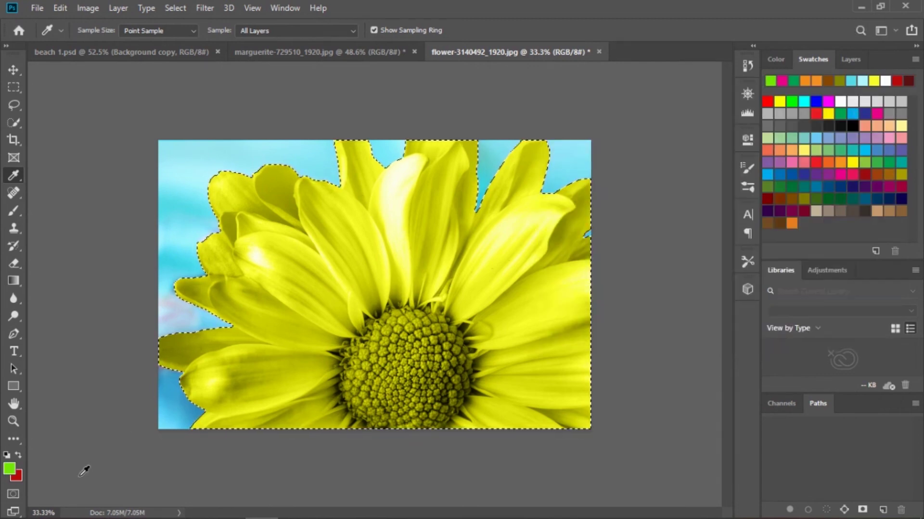
# Step: Swap the colours so red is foreground and green background, then deselect with Ctrl+D
pyautogui.click(18, 455)
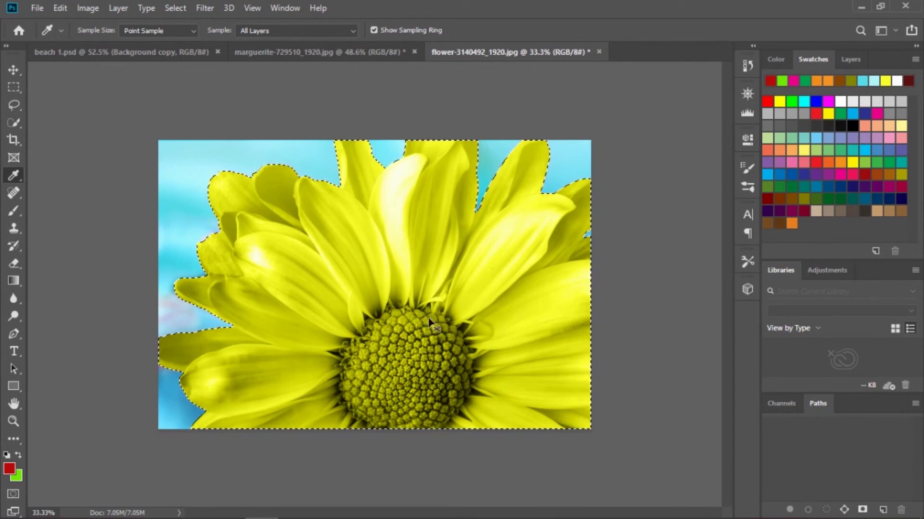
pyautogui.hotkey('ctrl', 'd')
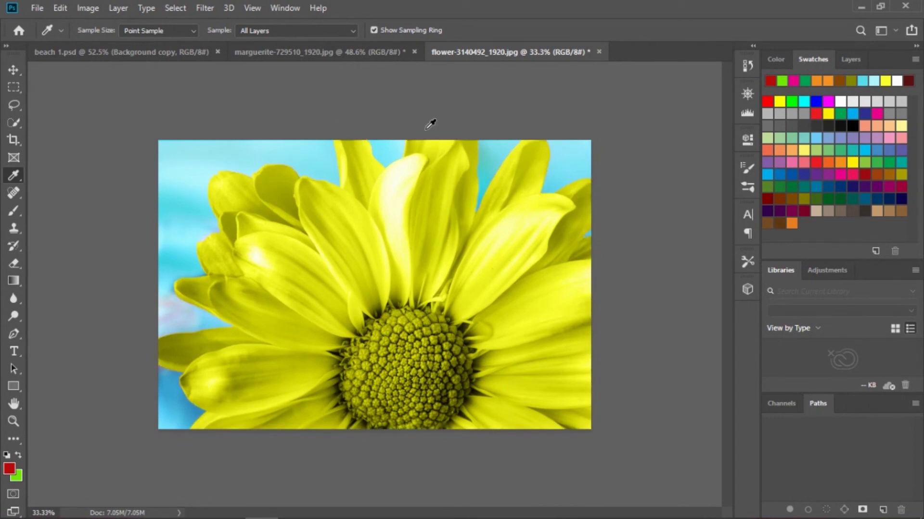